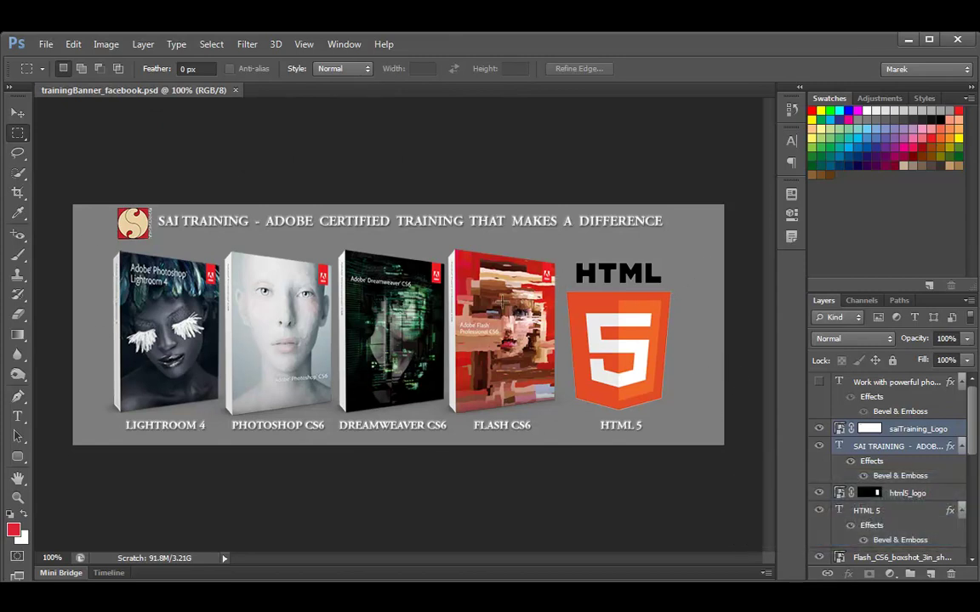
# Switch to the Facebook page in Firefox and view the upload option for changing its cover photo, without choosing a file.
pyautogui.hotkey('alt', 'Tab')
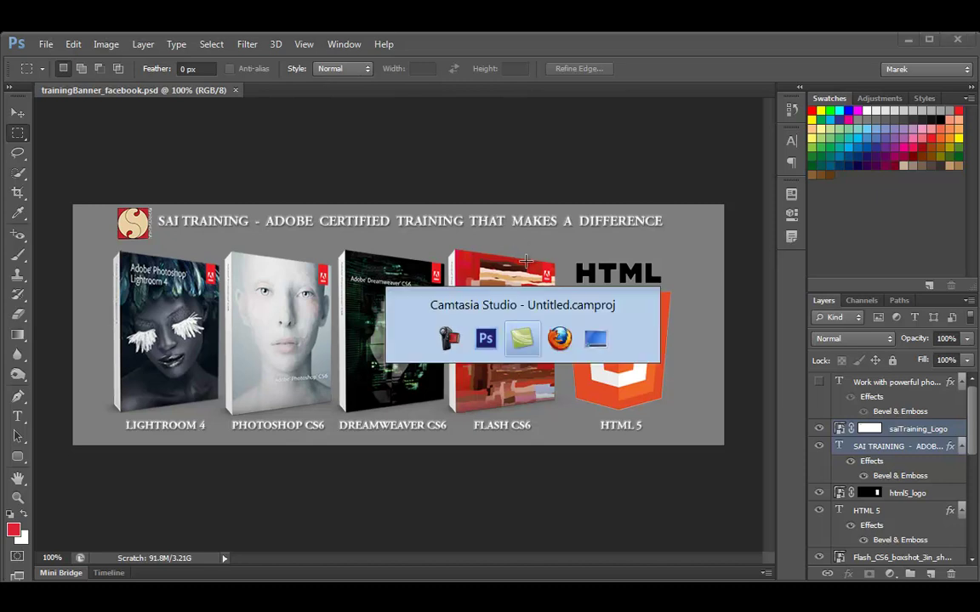
pyautogui.hotkey('alt', 'Tab')
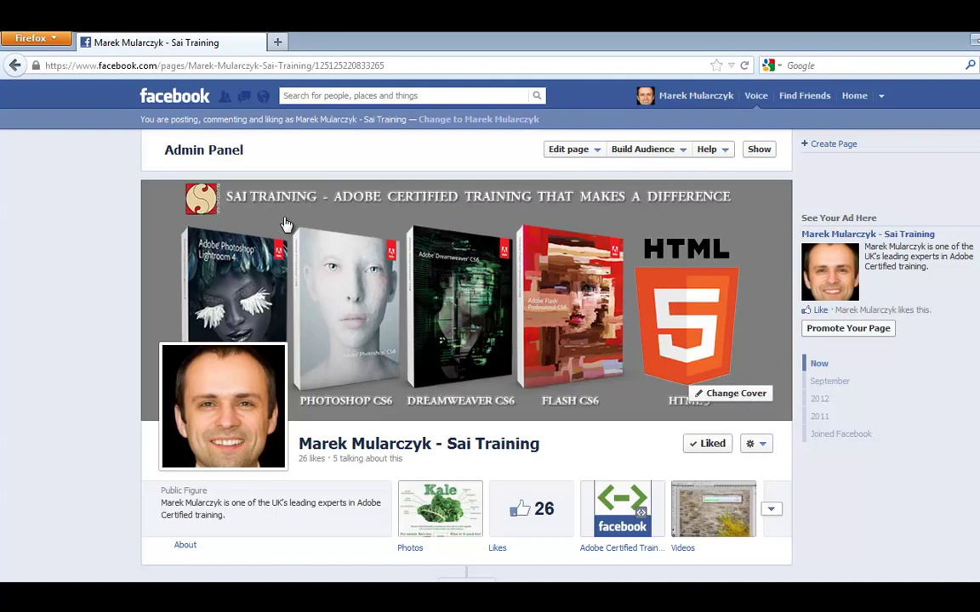
pyautogui.click(732, 396)
pyautogui.click(814, 387)
pyautogui.click(728, 396)
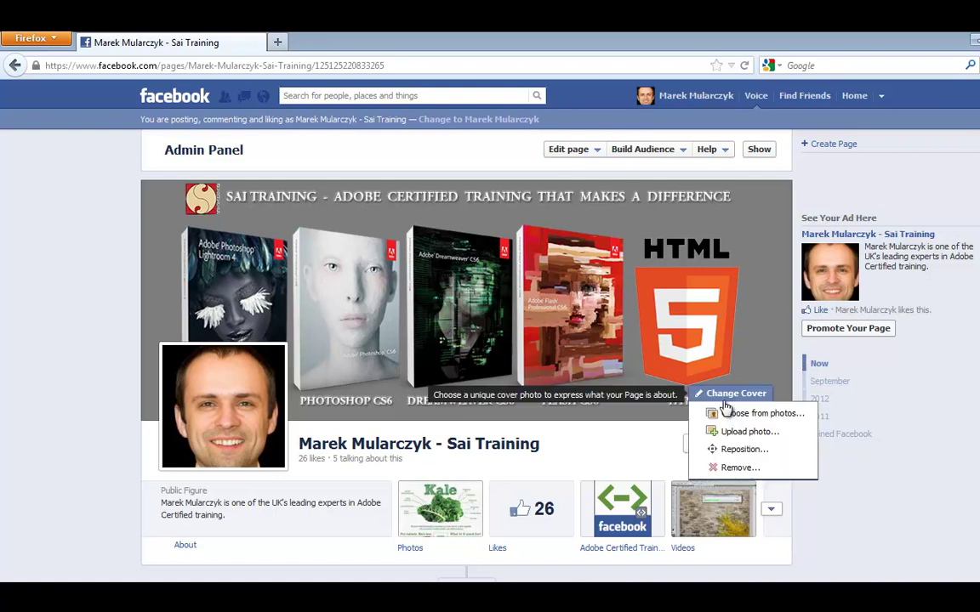
pyautogui.click(758, 433)
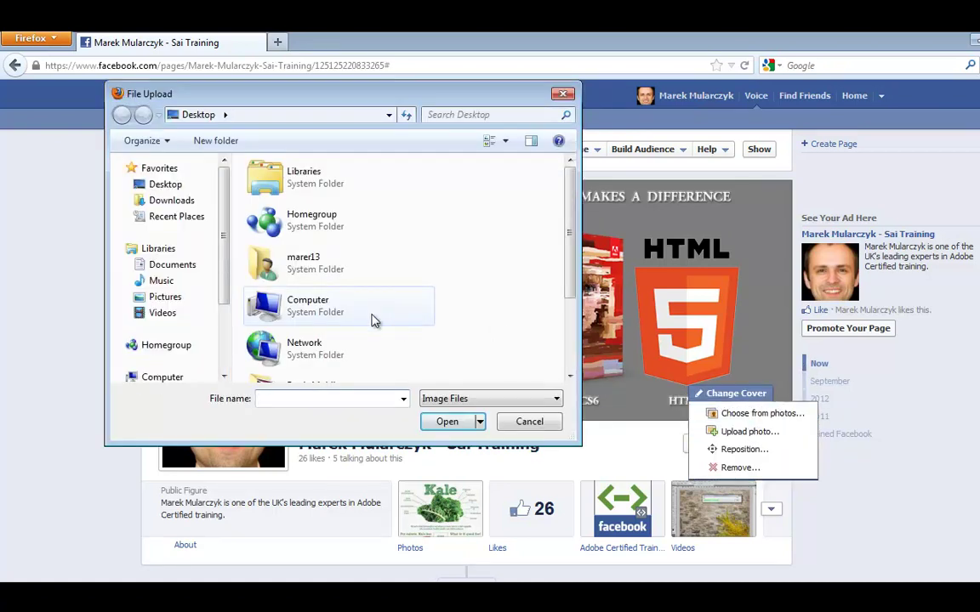
pyautogui.click(529, 422)
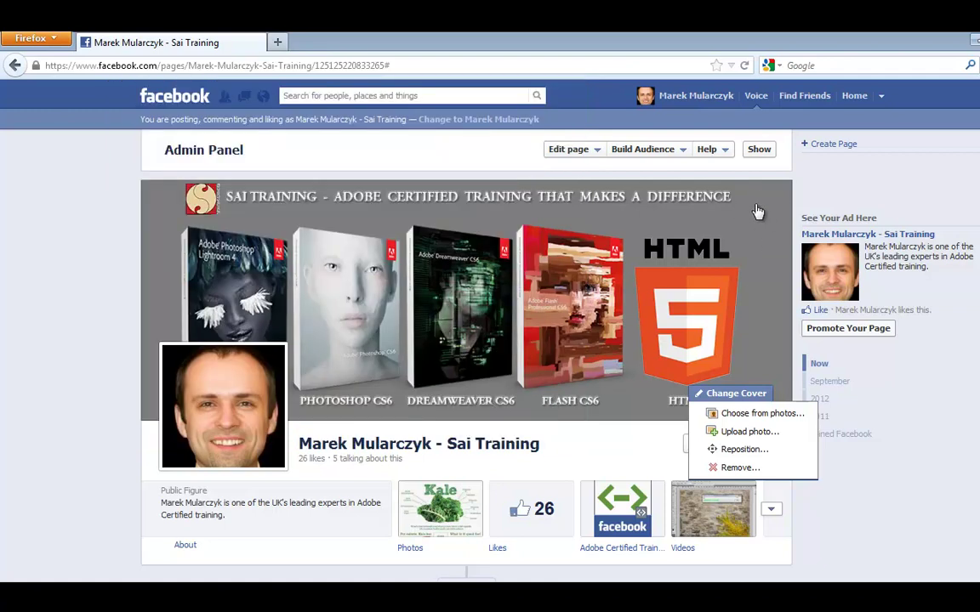
pyautogui.click(75, 290)
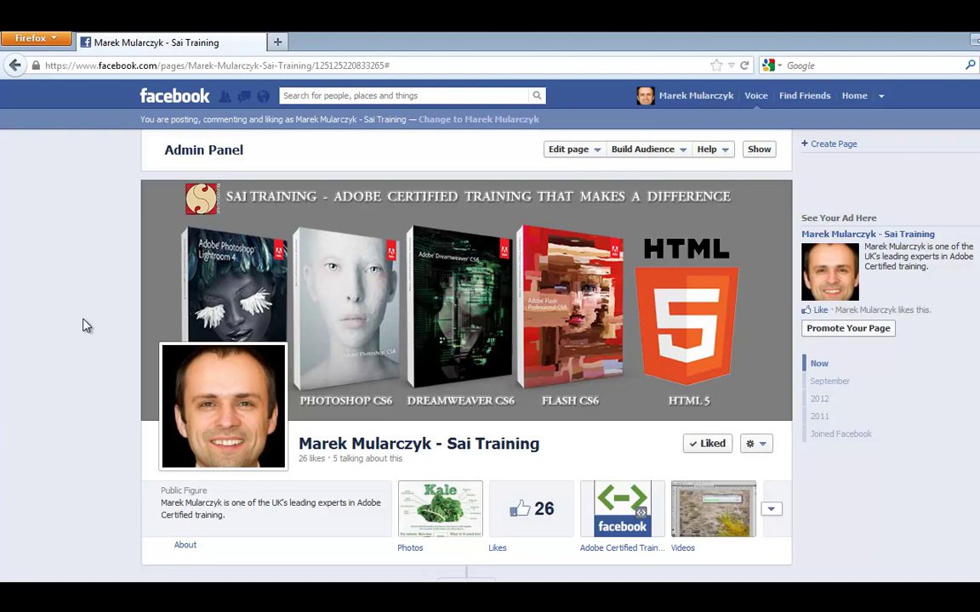
# Switch to Photoshop and create a new document 851 pixels wide and 315 pixels high at 72 pixels/inch, RGB Color, white background.
pyautogui.hotkey('alt', 'Tab')
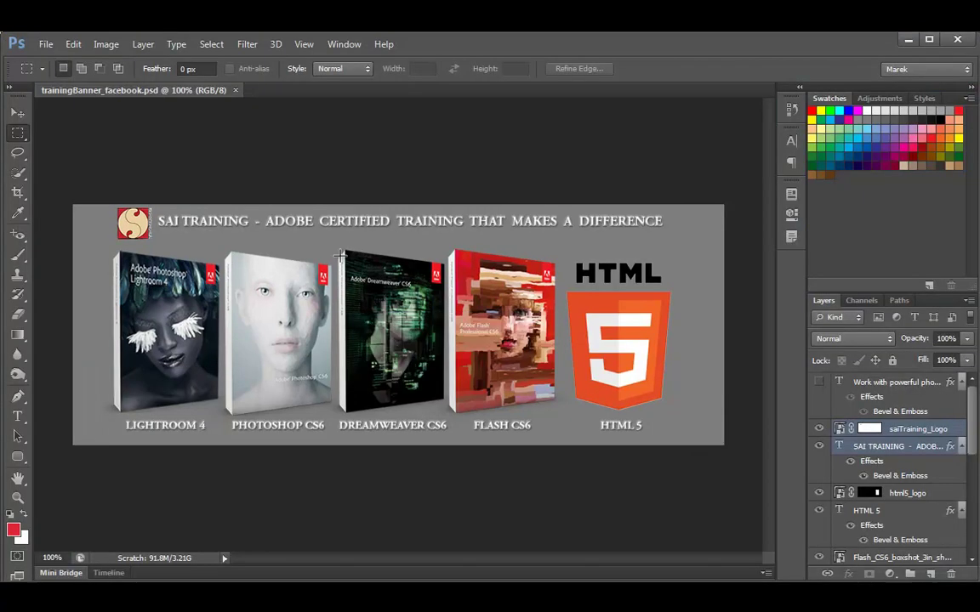
pyautogui.click(45, 44)
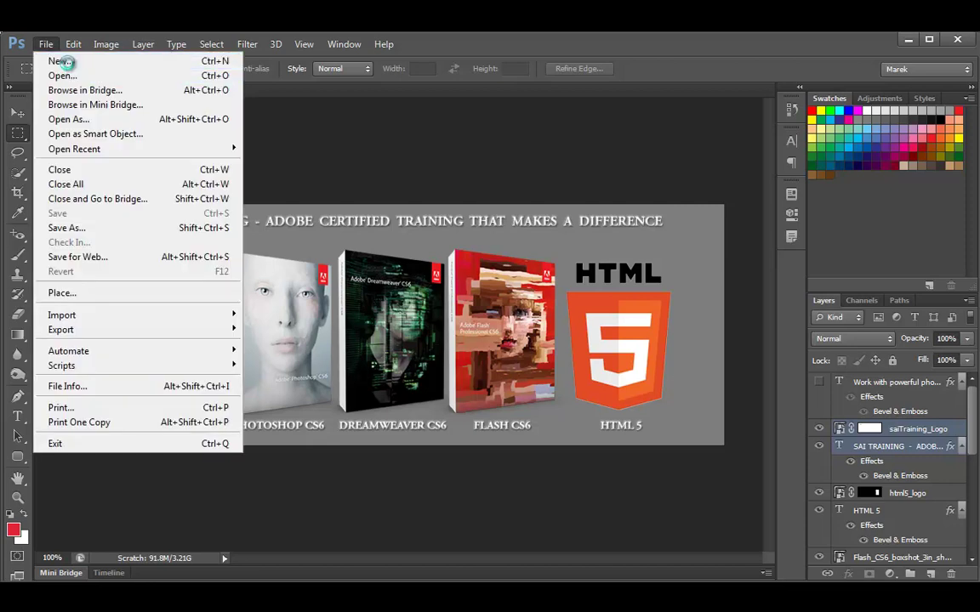
pyautogui.click(60, 61)
pyautogui.doubleClick(315, 198)
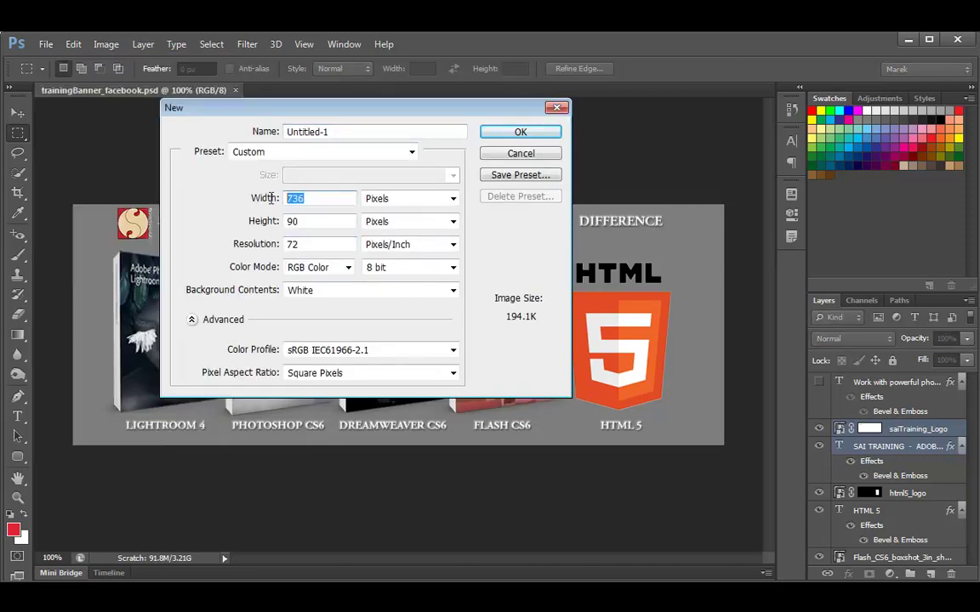
pyautogui.write('851')
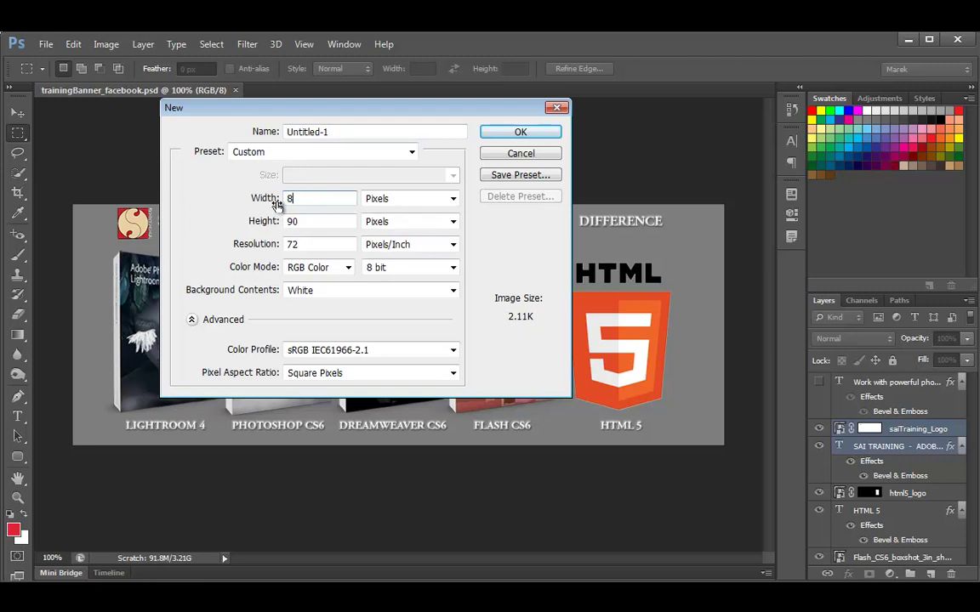
pyautogui.press('Tab')
pyautogui.press('Tab')
pyautogui.write('315')
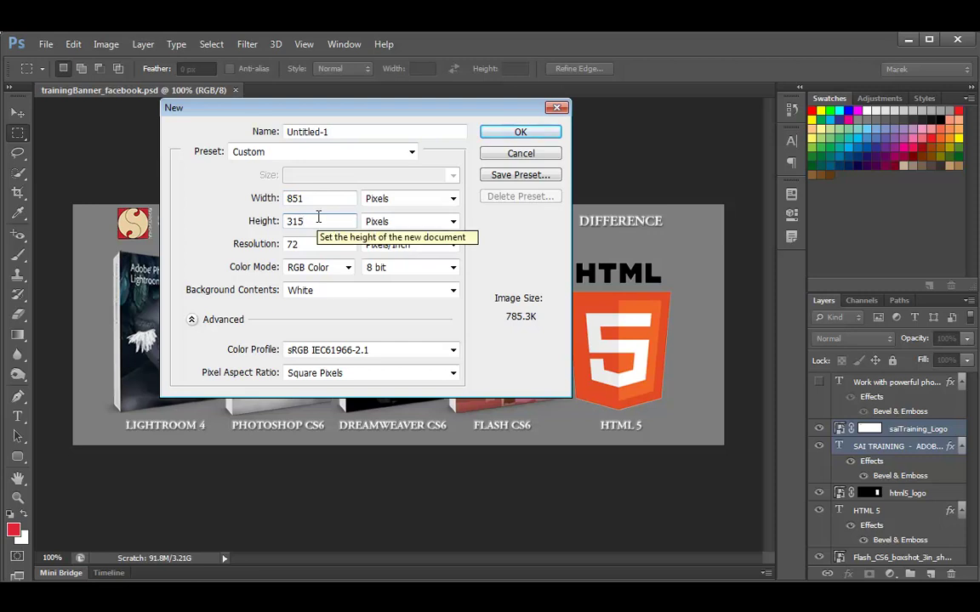
pyautogui.moveTo(304, 241); pyautogui.dragTo(270, 261)
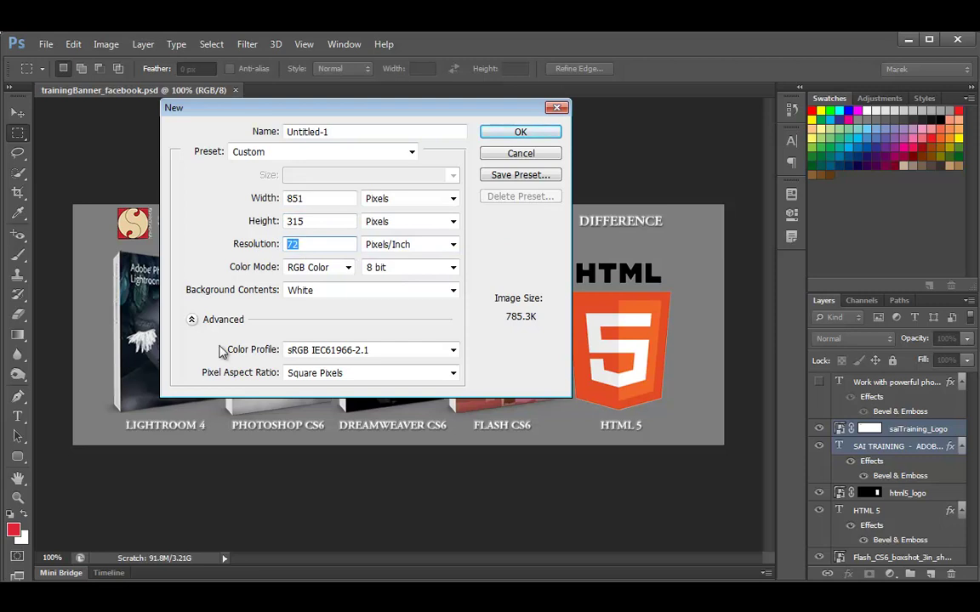
pyautogui.click(193, 320)
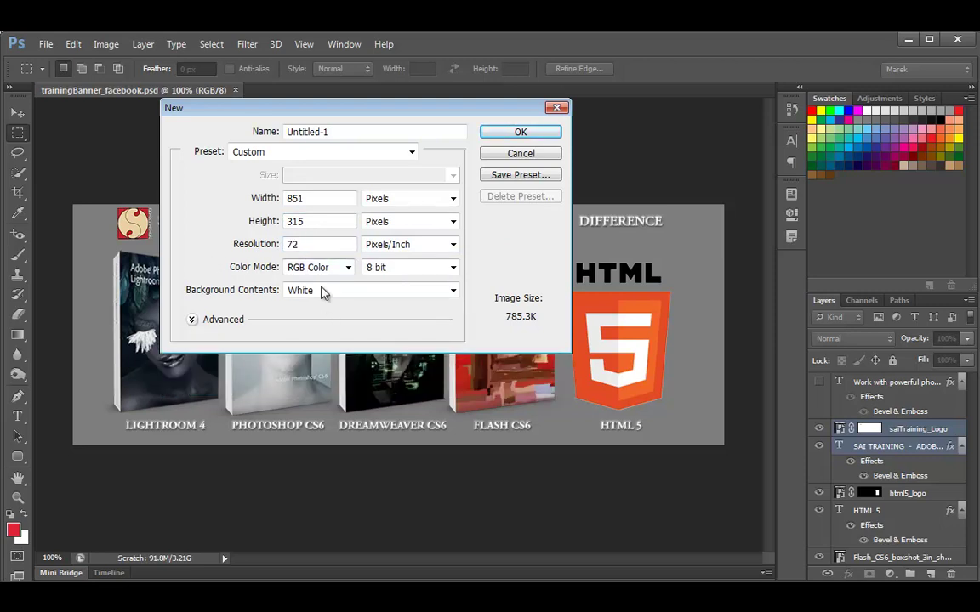
pyautogui.click(521, 134)
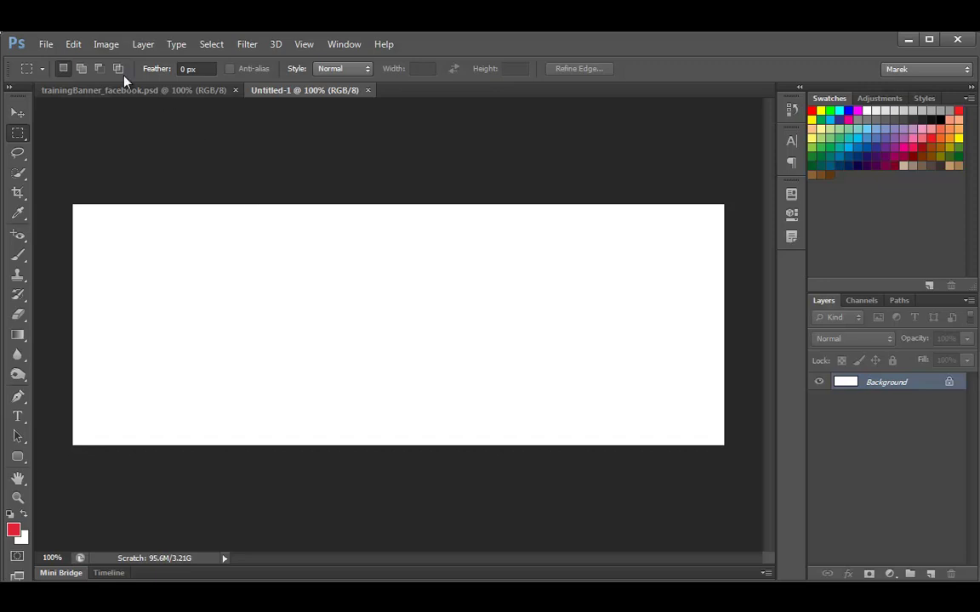
# Check the new document's dimensions and resolution in Image Size without changing them.
pyautogui.click(107, 44)
pyautogui.click(136, 154)
pyautogui.moveTo(591, 146); pyautogui.dragTo(468, 147)
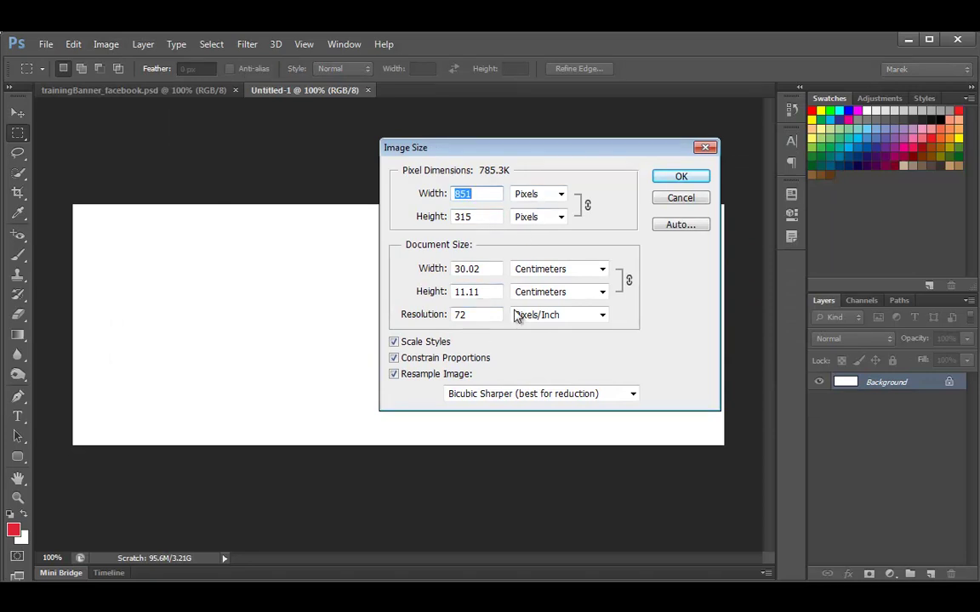
pyautogui.click(683, 201)
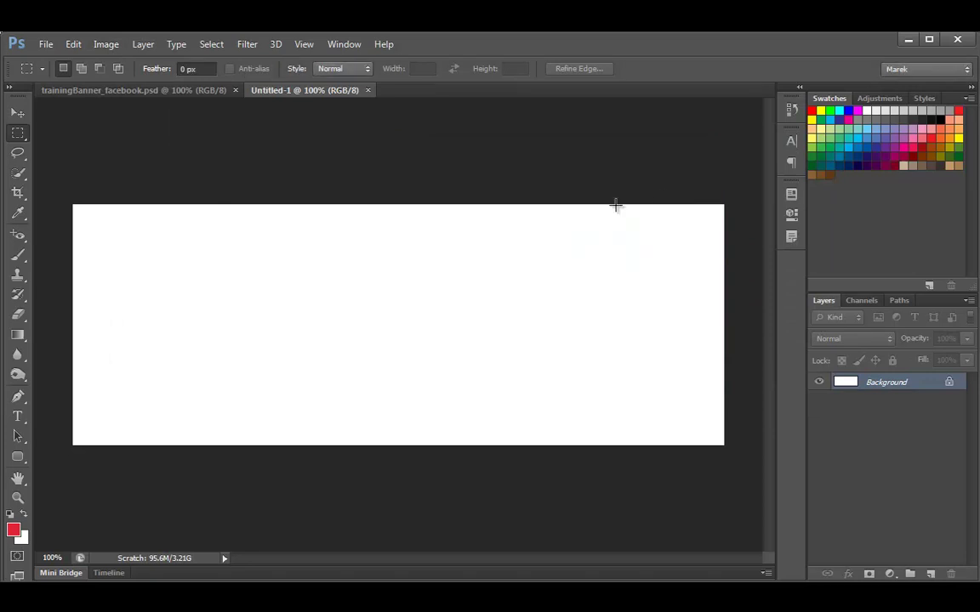
# Show trainingBanner_facebook.psd, check in Firefox where the profile picture overlaps the cover, and return to the banner in Photoshop.
pyautogui.click(158, 92)
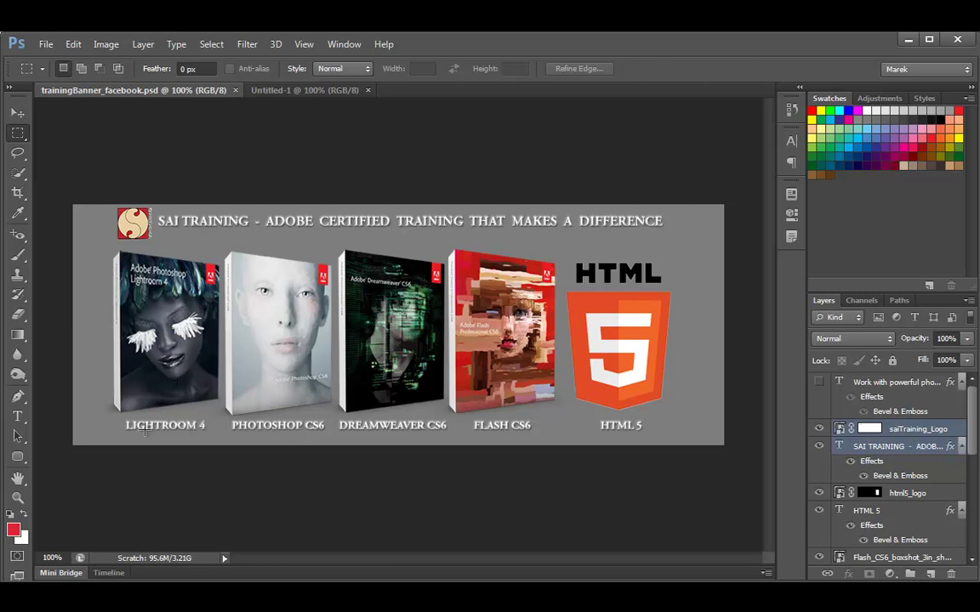
pyautogui.hotkey('alt', 'Tab')
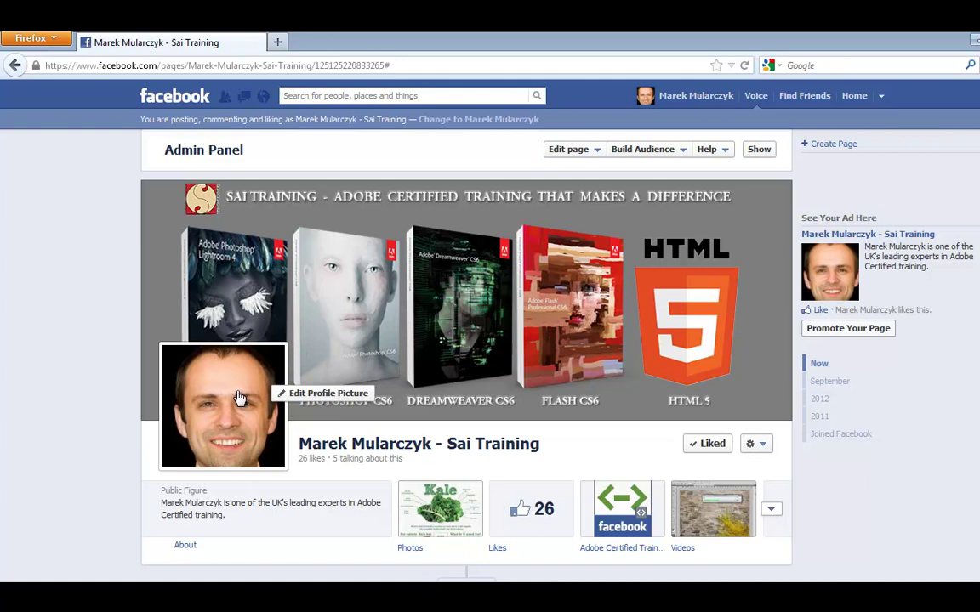
pyautogui.hotkey('alt', 'Tab')
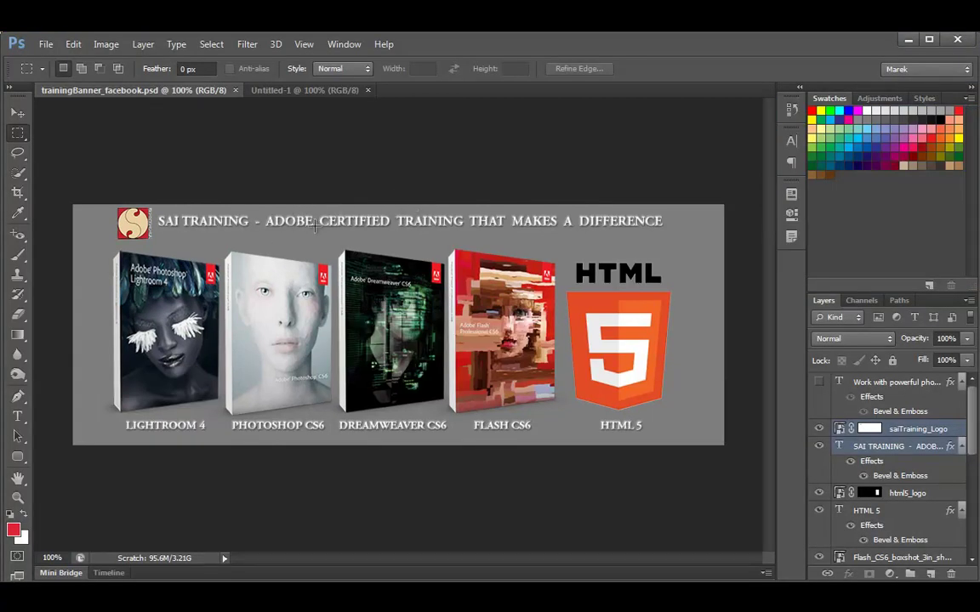
# Open the banner in Save for Web with a 2-Up comparison and enlarge the dialog to show more of both previews.
pyautogui.click(45, 42)
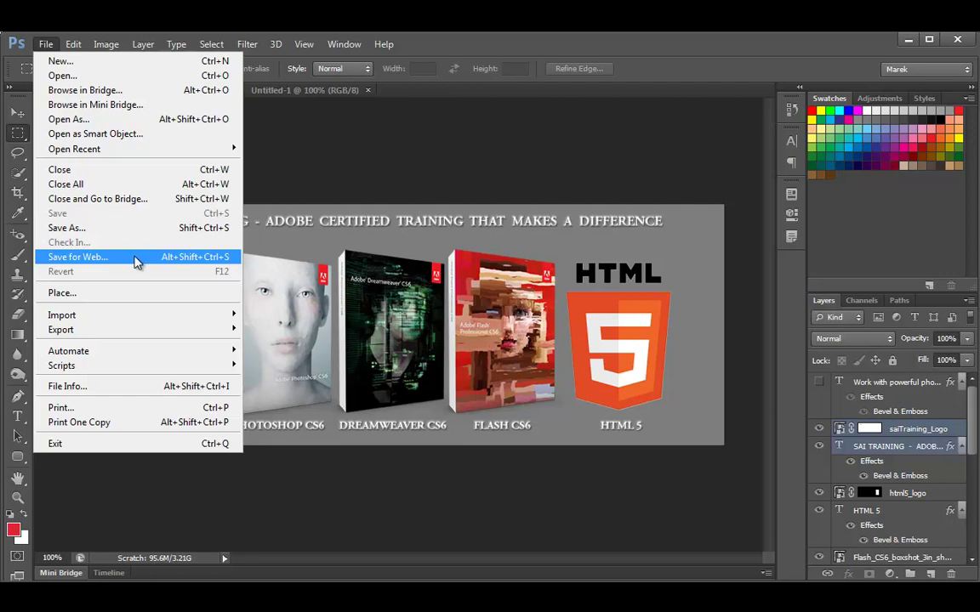
pyautogui.click(132, 261)
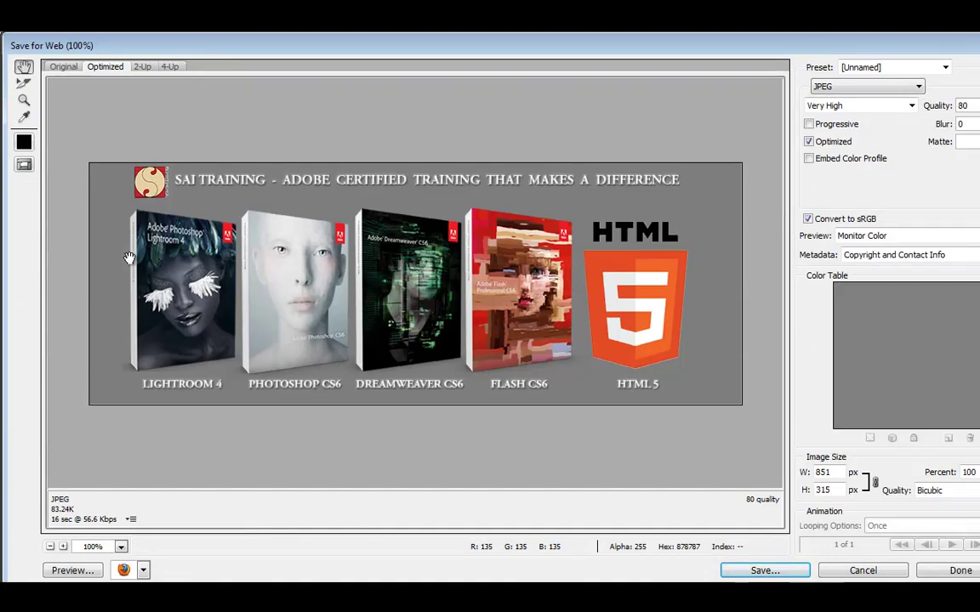
pyautogui.click(142, 67)
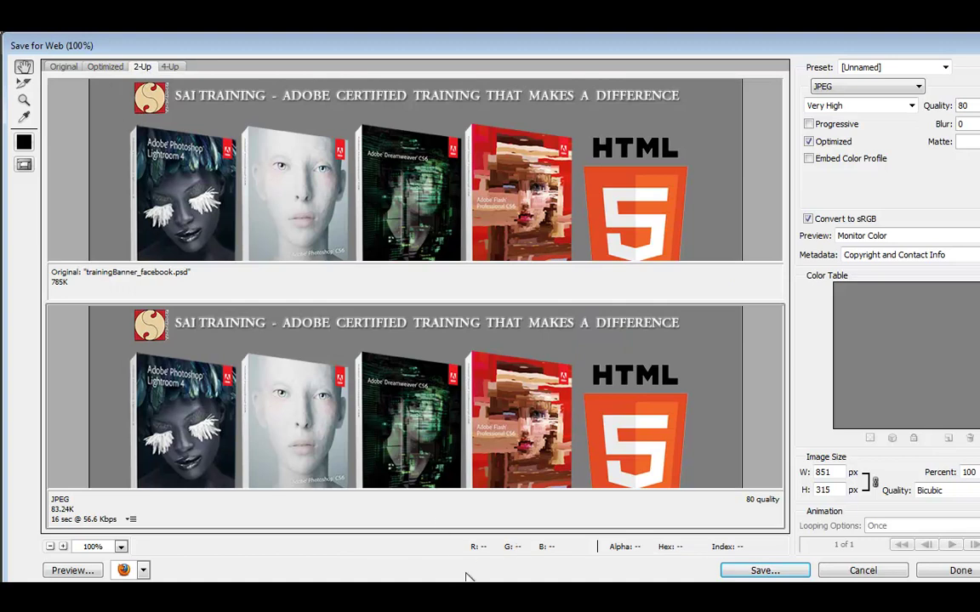
pyautogui.moveTo(476, 581); pyautogui.dragTo(476, 609)
pyautogui.moveTo(366, 199); pyautogui.dragTo(304, 170)
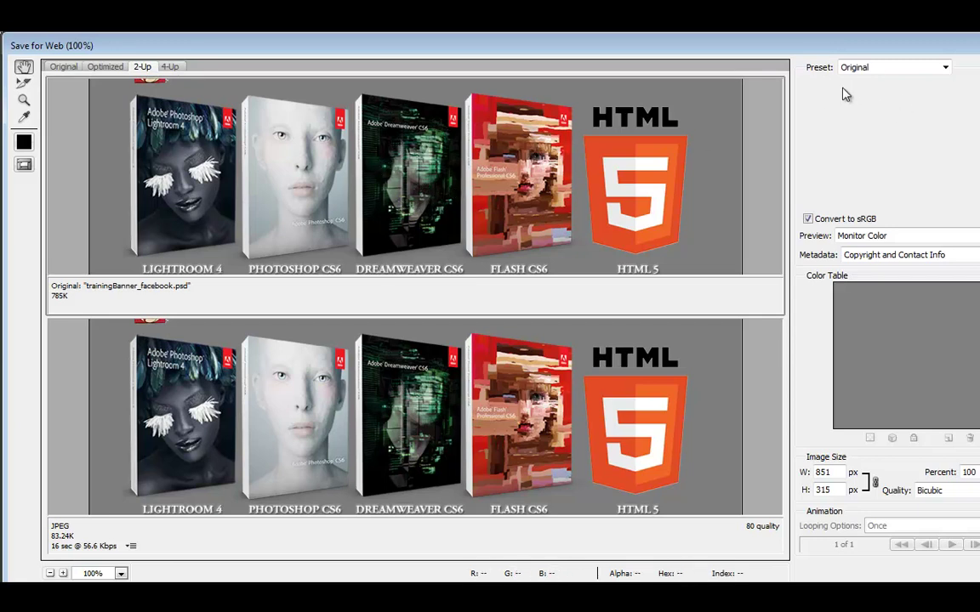
# Apply the JPEG High preset to the original's preview and compare its quality and file size with the 80-quality JPEG.
pyautogui.click(946, 67)
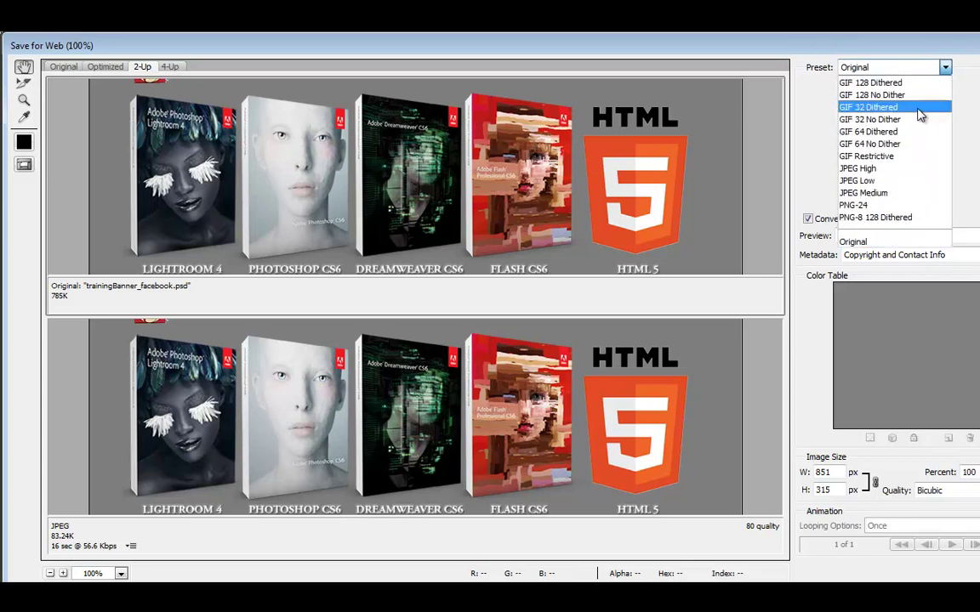
pyautogui.click(872, 168)
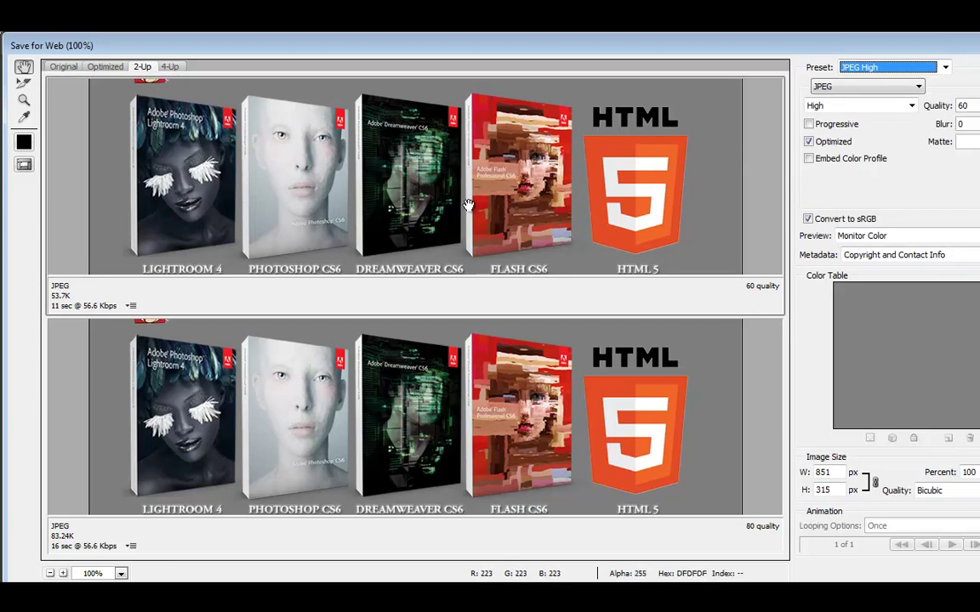
pyautogui.moveTo(477, 189); pyautogui.dragTo(515, 161)
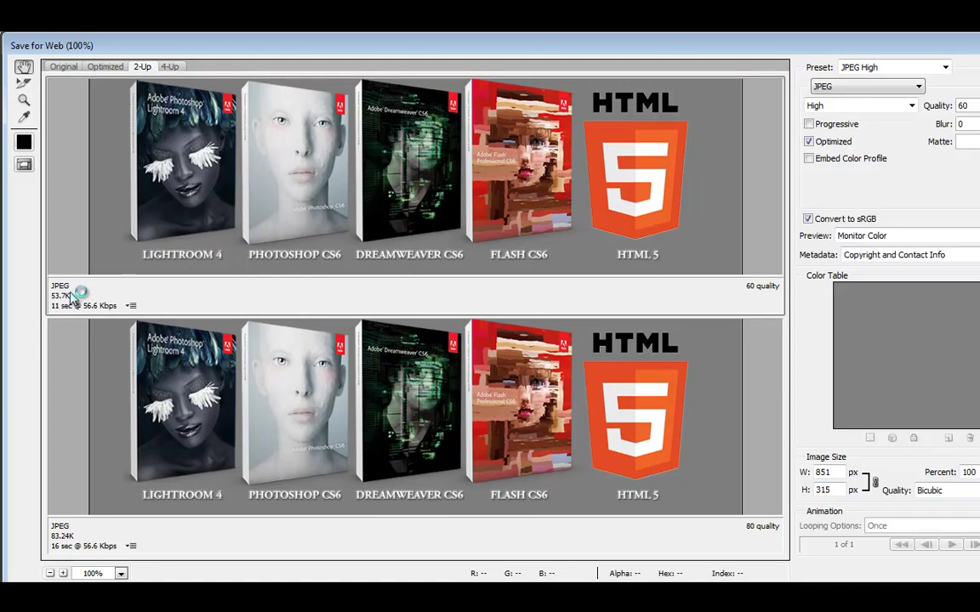
pyautogui.click(367, 428)
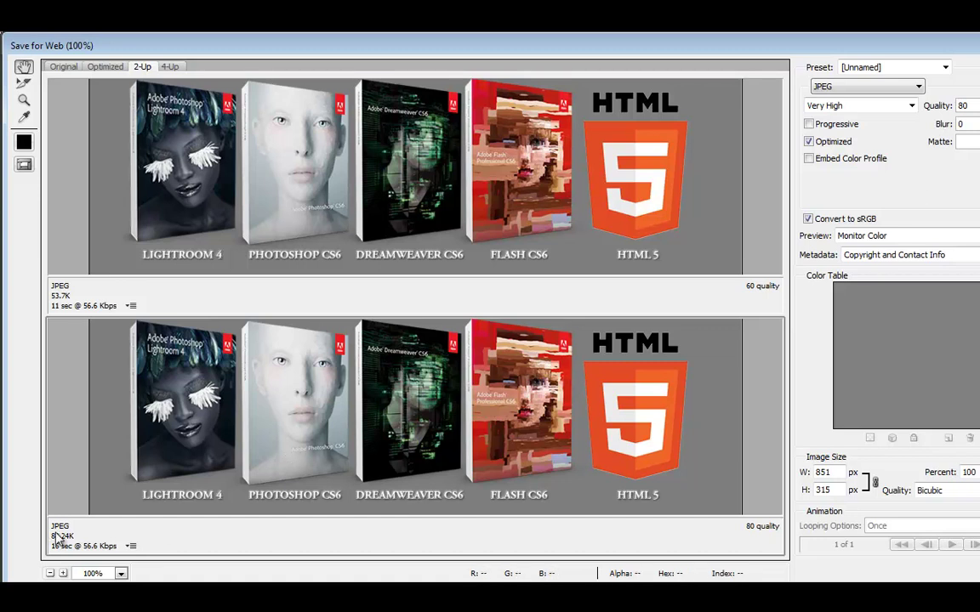
pyautogui.moveTo(417, 403); pyautogui.dragTo(417, 408)
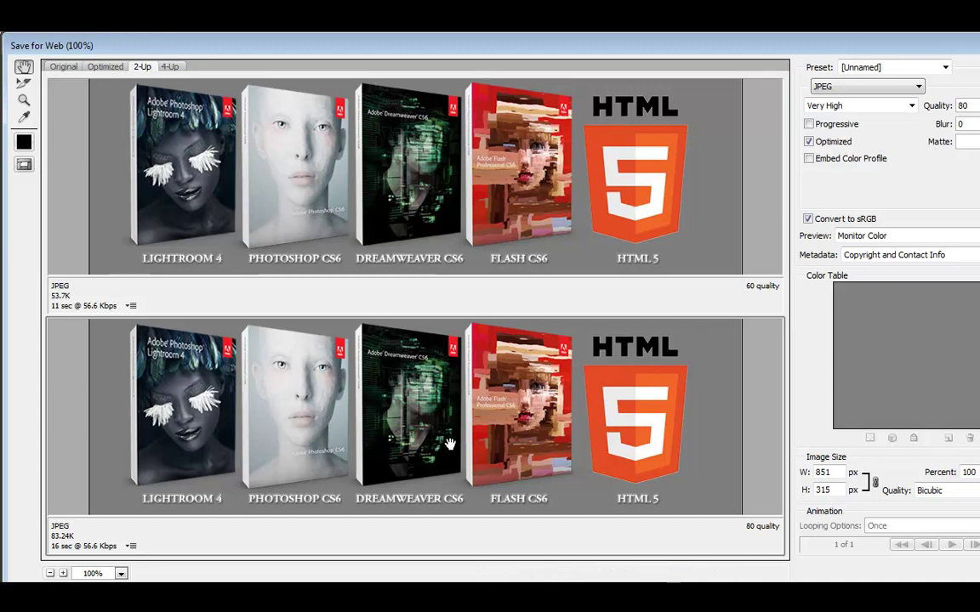
pyautogui.moveTo(453, 429); pyautogui.dragTo(452, 429)
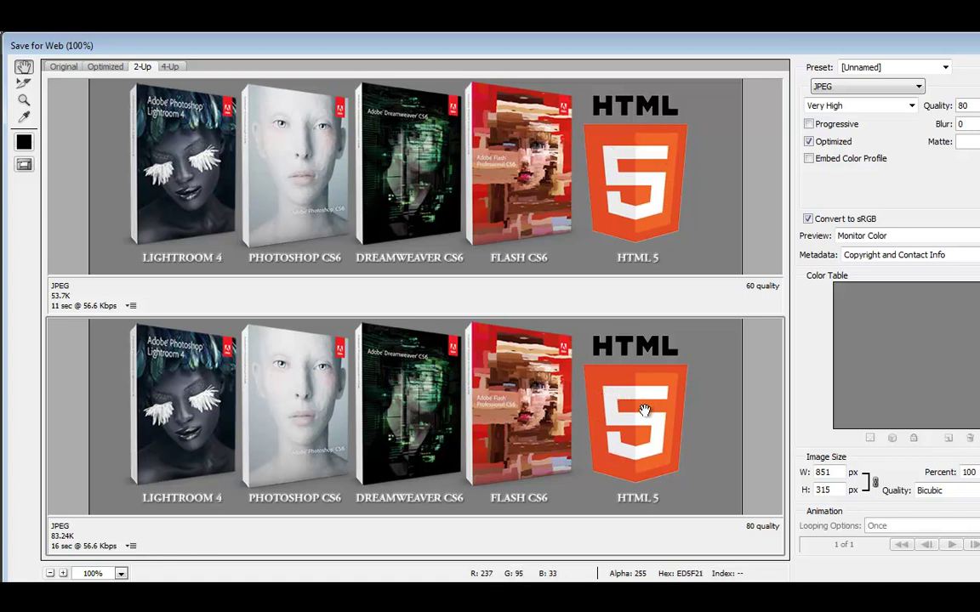
pyautogui.click(492, 168)
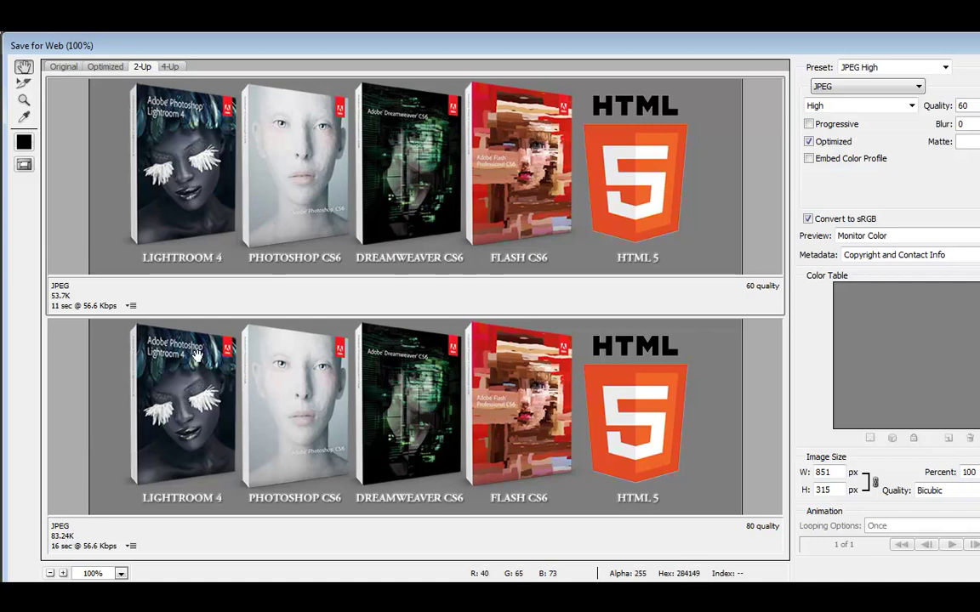
pyautogui.moveTo(574, 183); pyautogui.dragTo(574, 181)
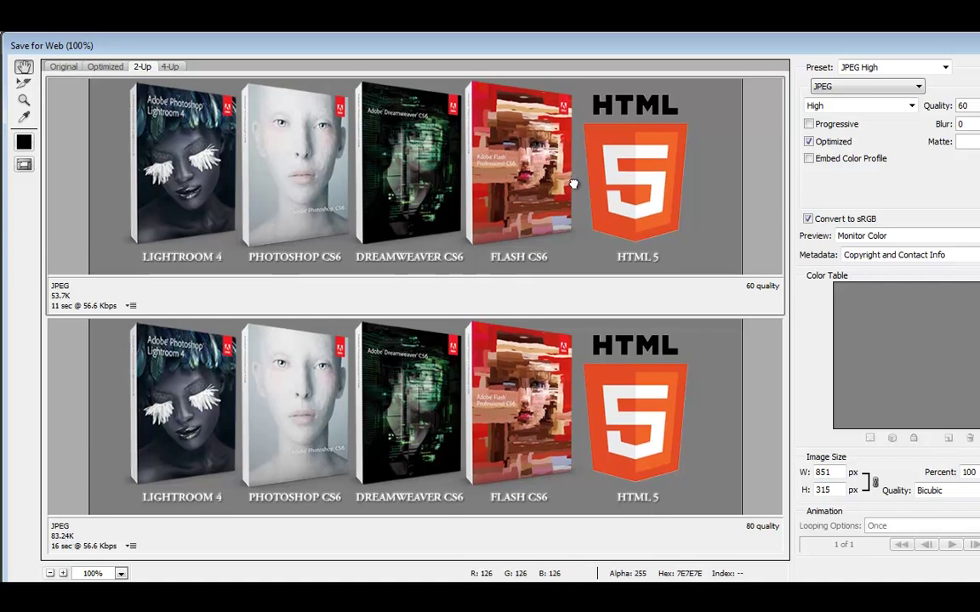
# Set the JPEG High preview's quality to Maximum and compare the image with the 80-quality version.
pyautogui.click(912, 106)
pyautogui.click(851, 170)
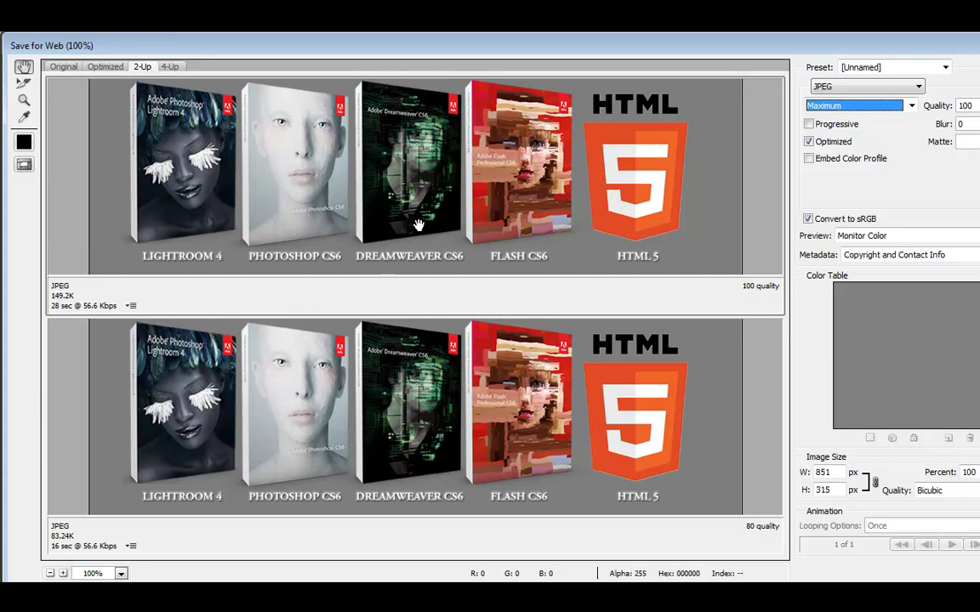
pyautogui.moveTo(583, 215); pyautogui.dragTo(586, 221)
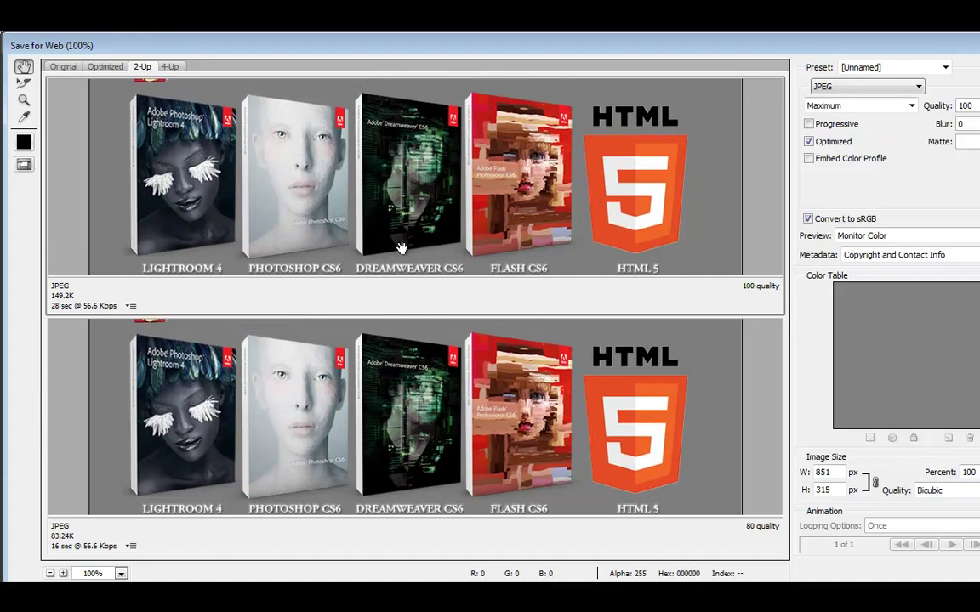
pyautogui.moveTo(453, 189); pyautogui.dragTo(415, 218)
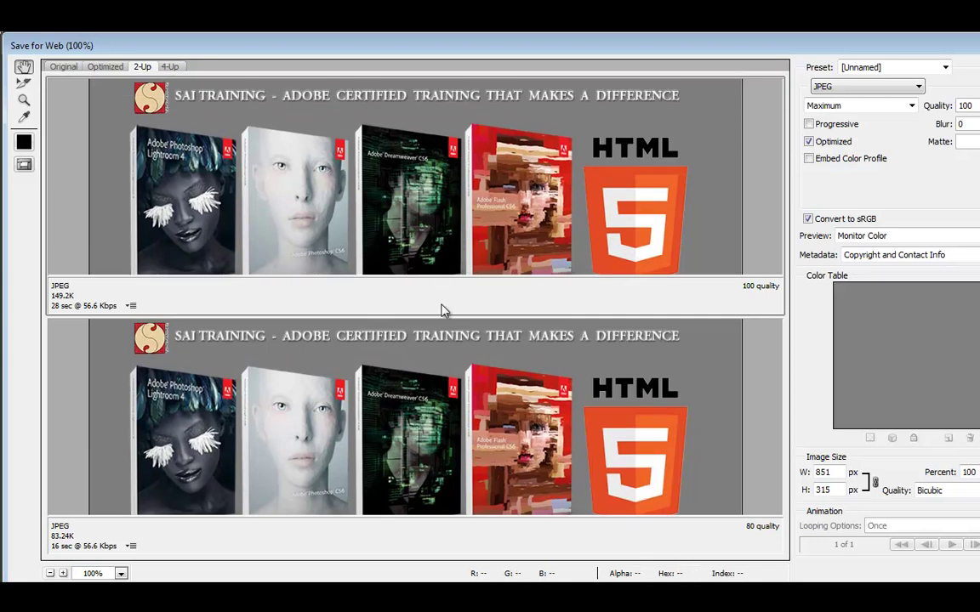
pyautogui.moveTo(518, 208); pyautogui.dragTo(468, 165)
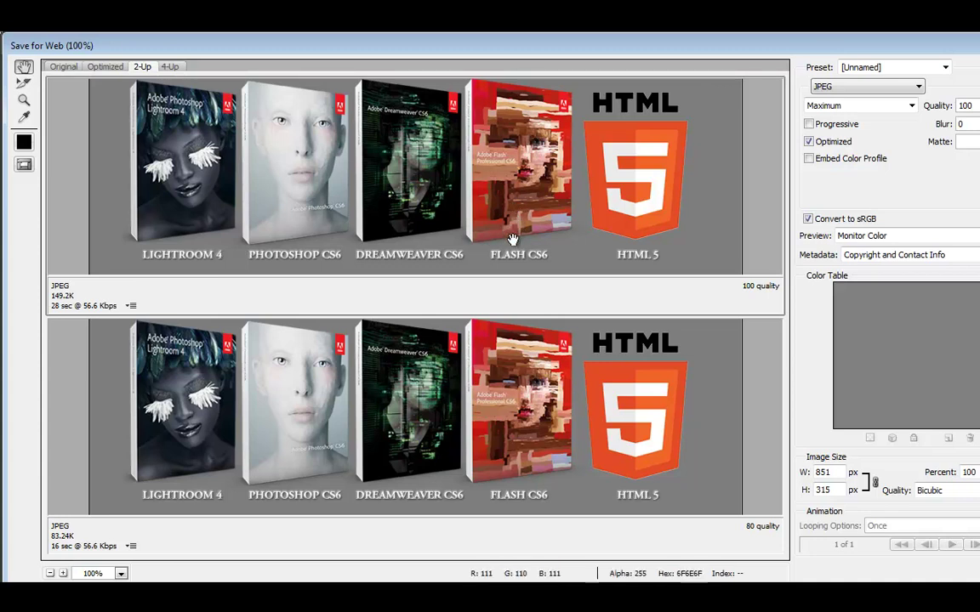
# Select the 80-quality JPEG version, preview it in the web browser, and close the preview to return to Save for Web.
pyautogui.click(247, 382)
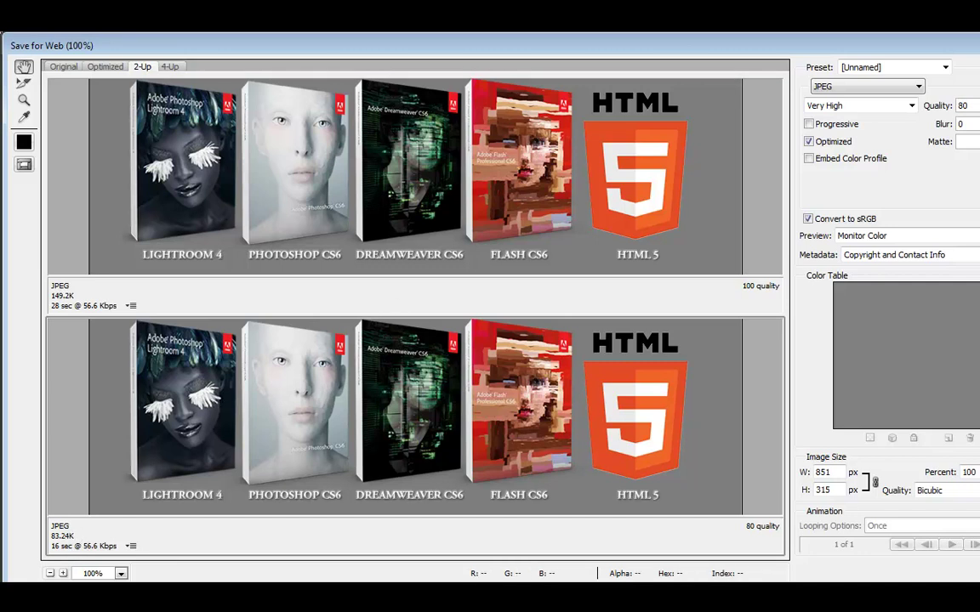
pyautogui.click(52, 596)
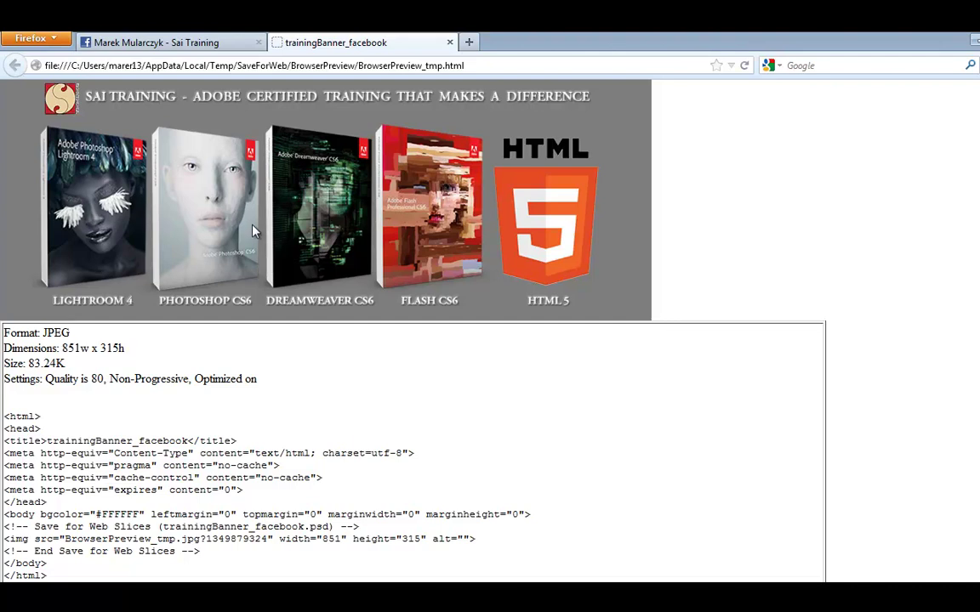
pyautogui.click(451, 44)
pyautogui.click(975, 41)
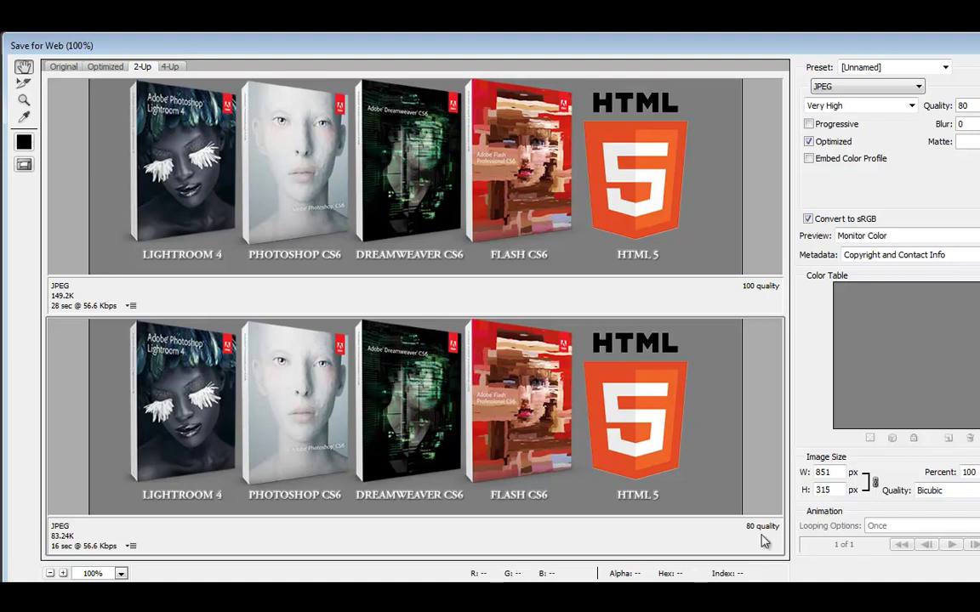
# Save the optimized JPEG to the Desktop as trainingBanner_facebook with the Images Only format.
pyautogui.click(838, 600)
pyautogui.moveTo(269, 75); pyautogui.dragTo(565, 120)
pyautogui.click(353, 228)
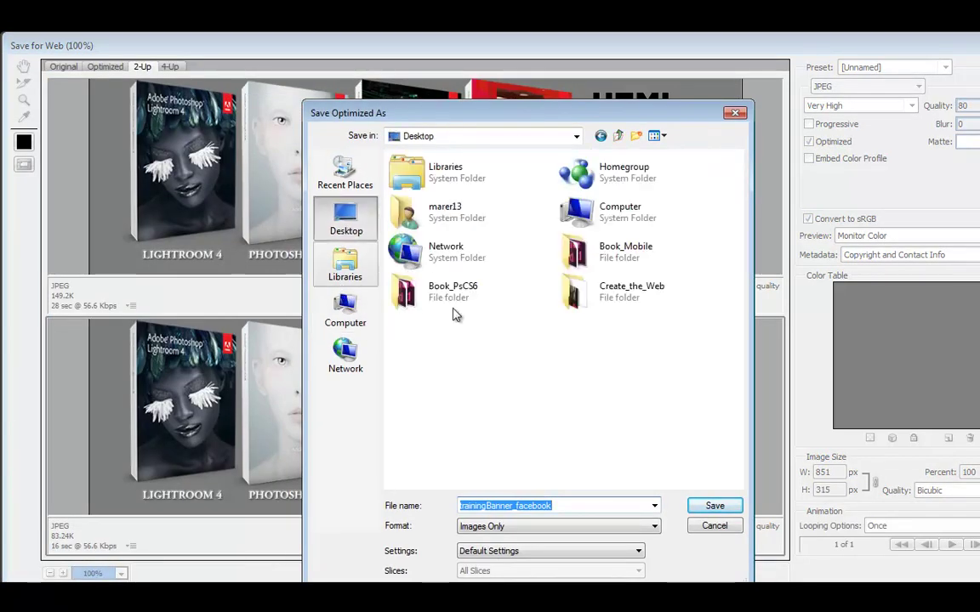
pyautogui.click(579, 507)
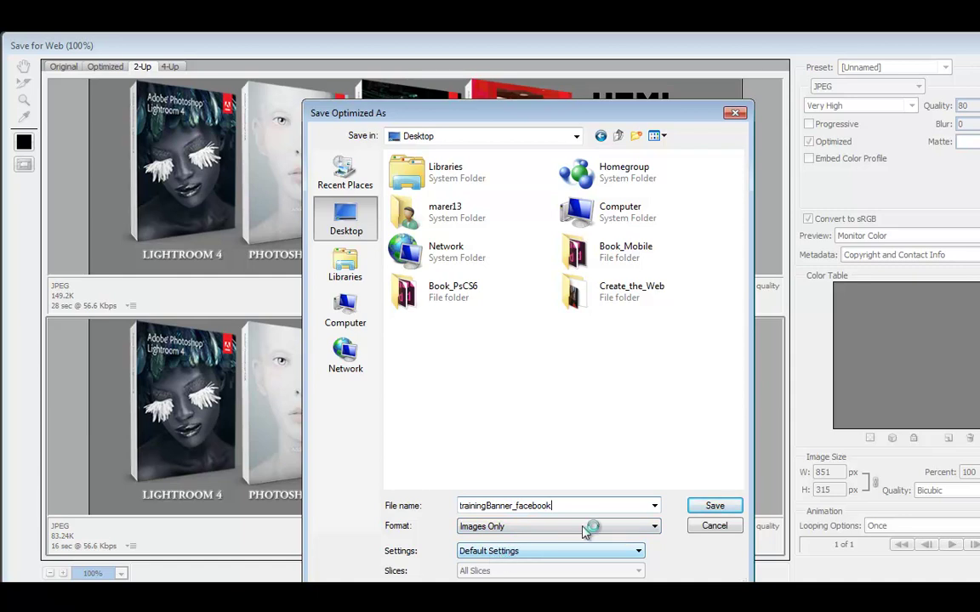
pyautogui.click(716, 505)
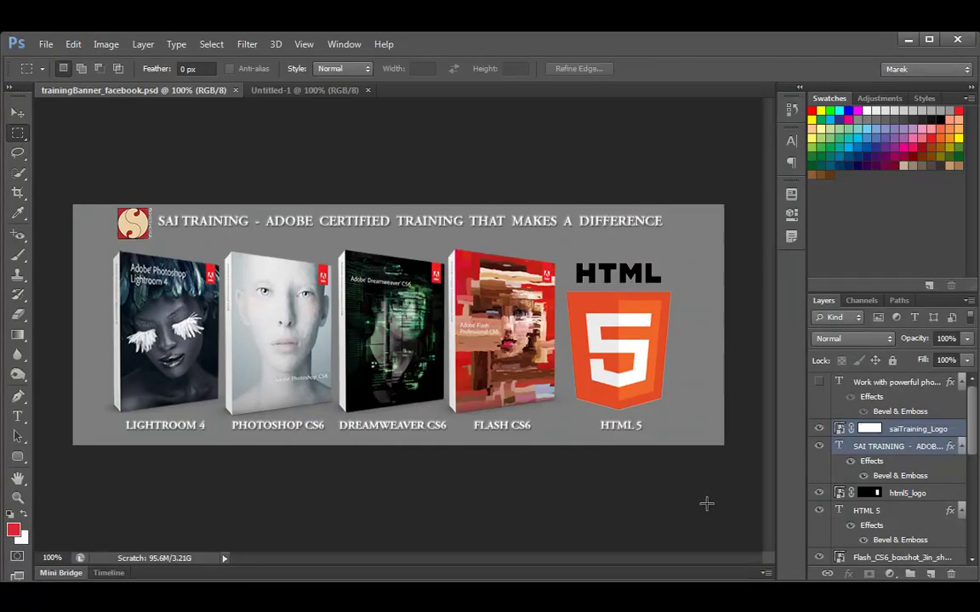
# View the saved trainingBanner_facebook JPEG from the Desktop folder in Windows Photo Viewer, and close the viewer and the folder.
pyautogui.press('super')
pyautogui.click(289, 286)
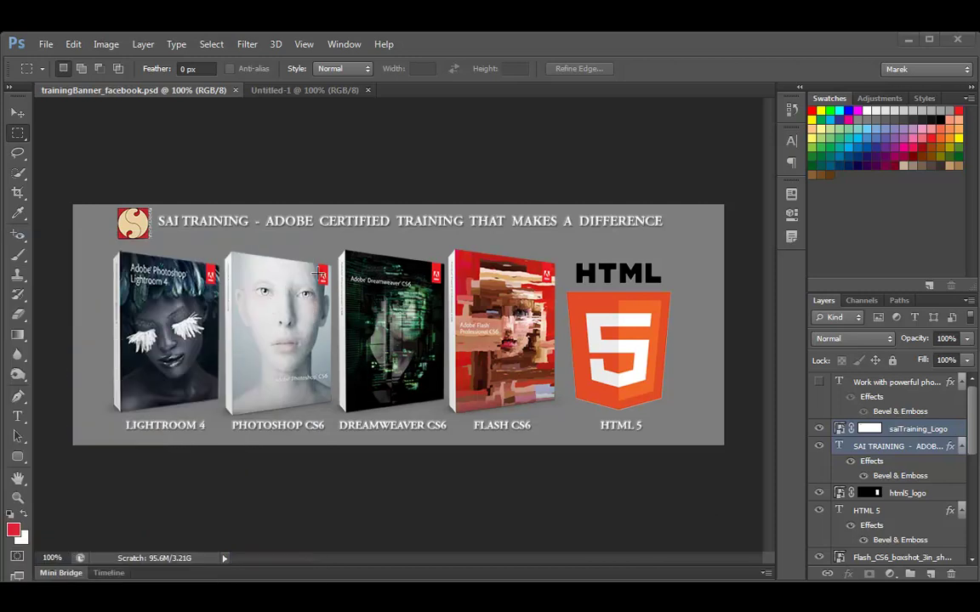
pyautogui.doubleClick(361, 200)
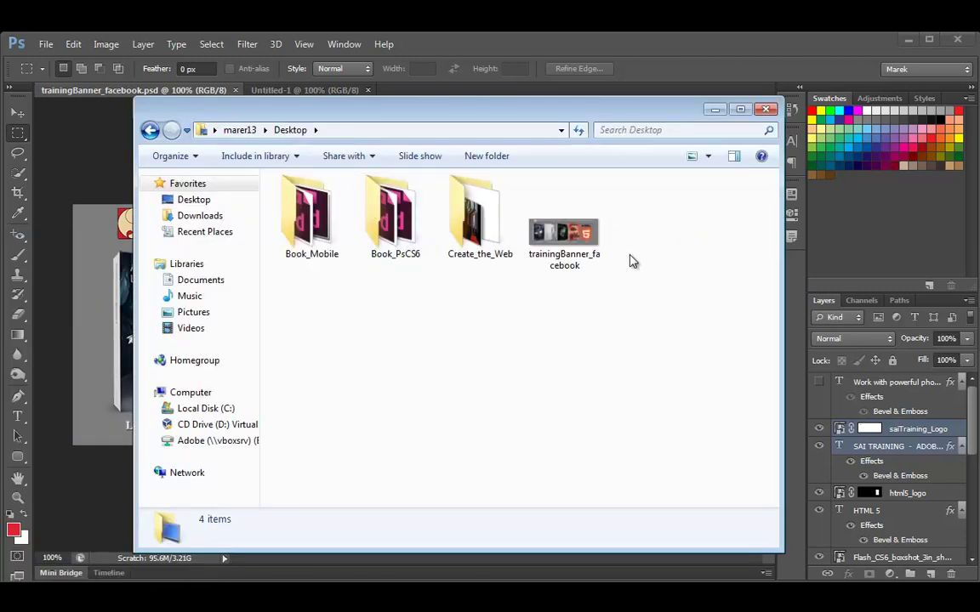
pyautogui.click(566, 242)
pyautogui.click(279, 162)
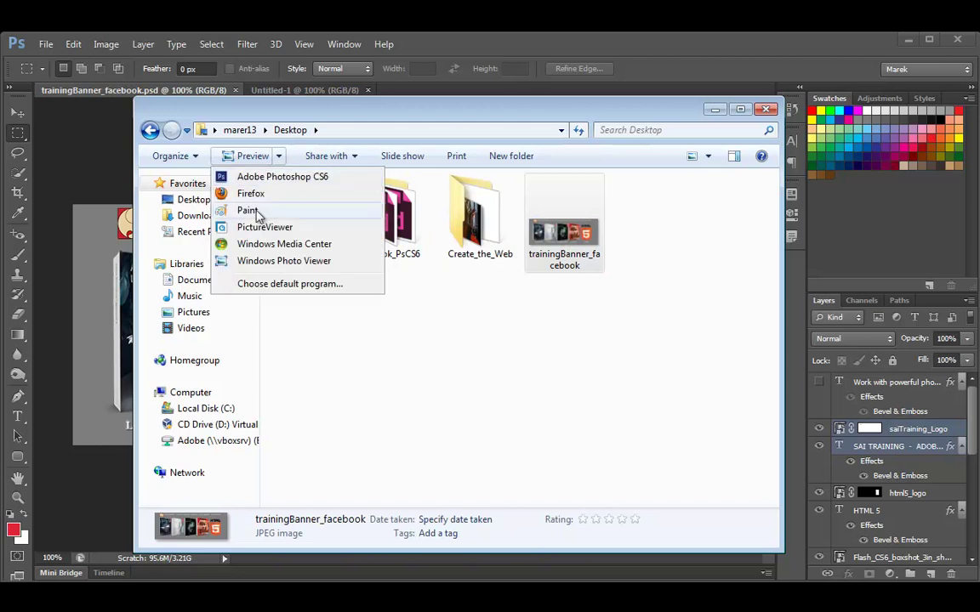
pyautogui.click(263, 261)
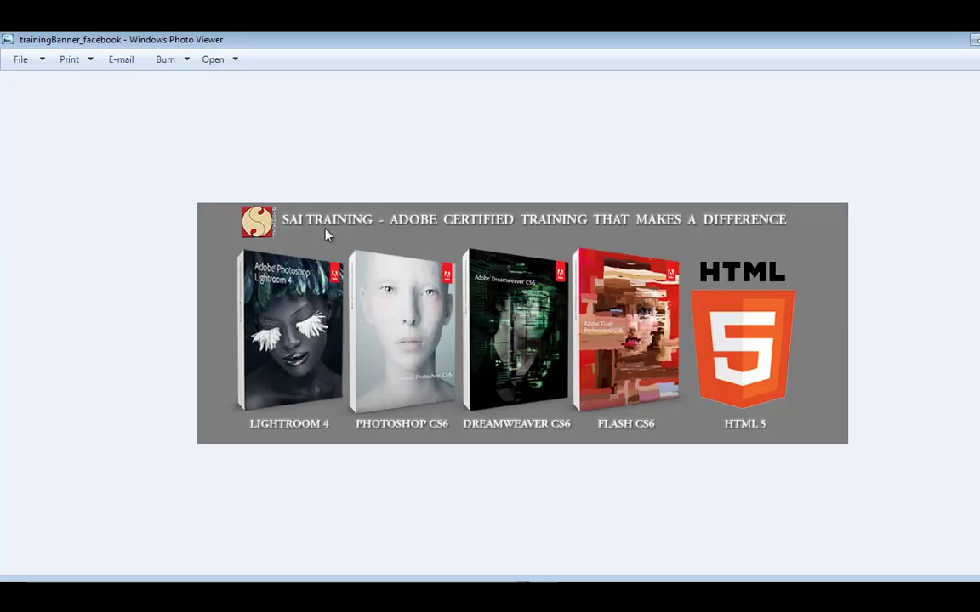
pyautogui.click(974, 39)
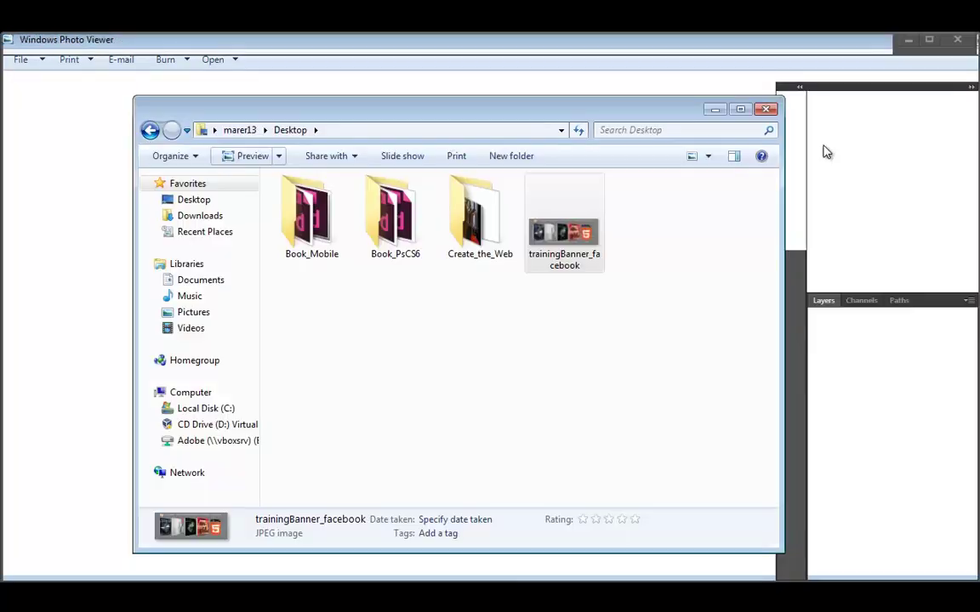
pyautogui.click(767, 110)
# Switch to the Facebook page in Firefox, choose the Desktop's trainingBanner_facebook JPEG as the cover photo to upload, and cancel the file selection.
pyautogui.hotkey('alt', 'Tab')
pyautogui.hotkey('alt', 'Tab')
pyautogui.hotkey('alt', 'Tab')
pyautogui.hotkey('alt', 'Tab')
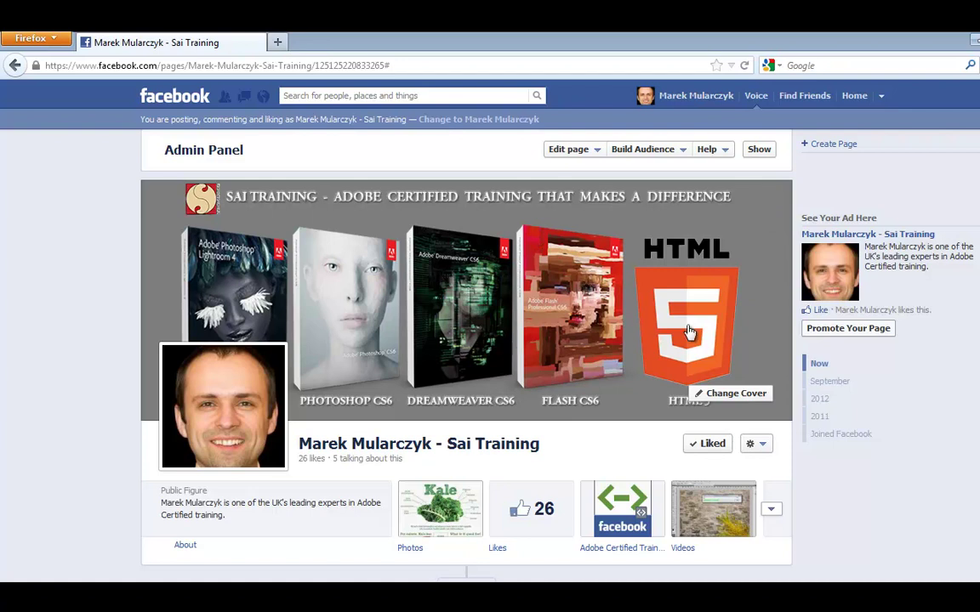
pyautogui.click(725, 396)
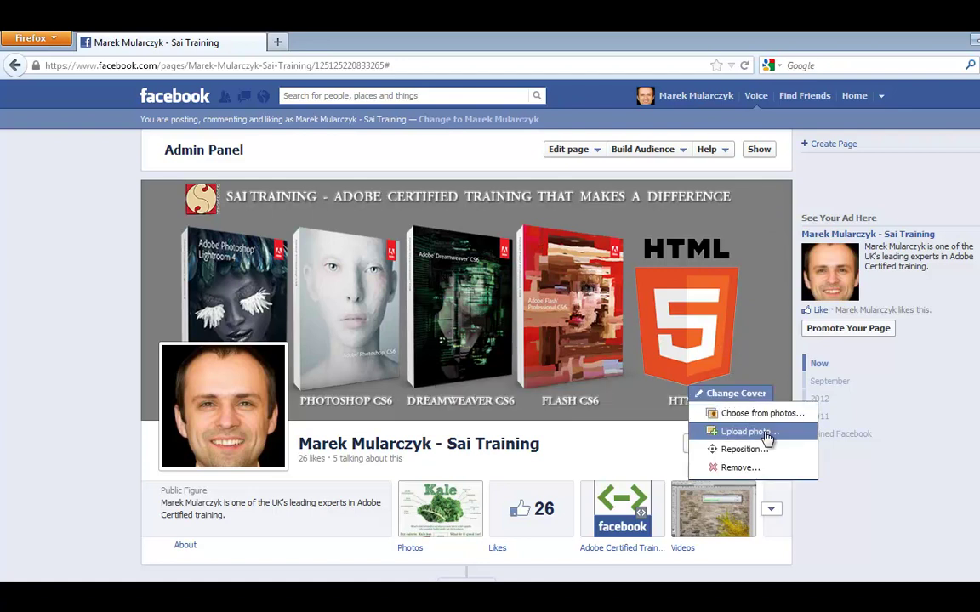
pyautogui.click(749, 433)
pyautogui.moveTo(564, 219); pyautogui.dragTo(564, 314)
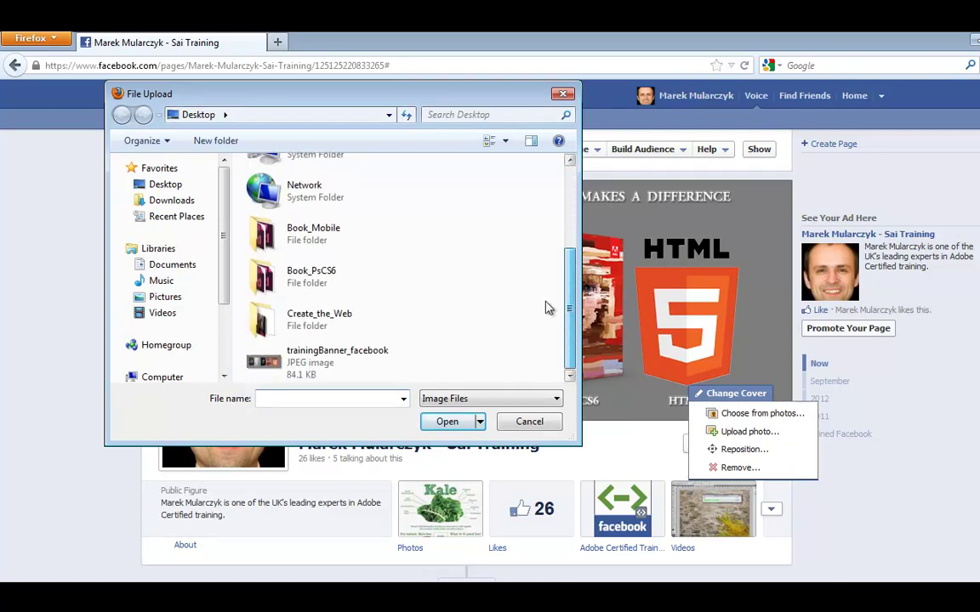
pyautogui.click(308, 365)
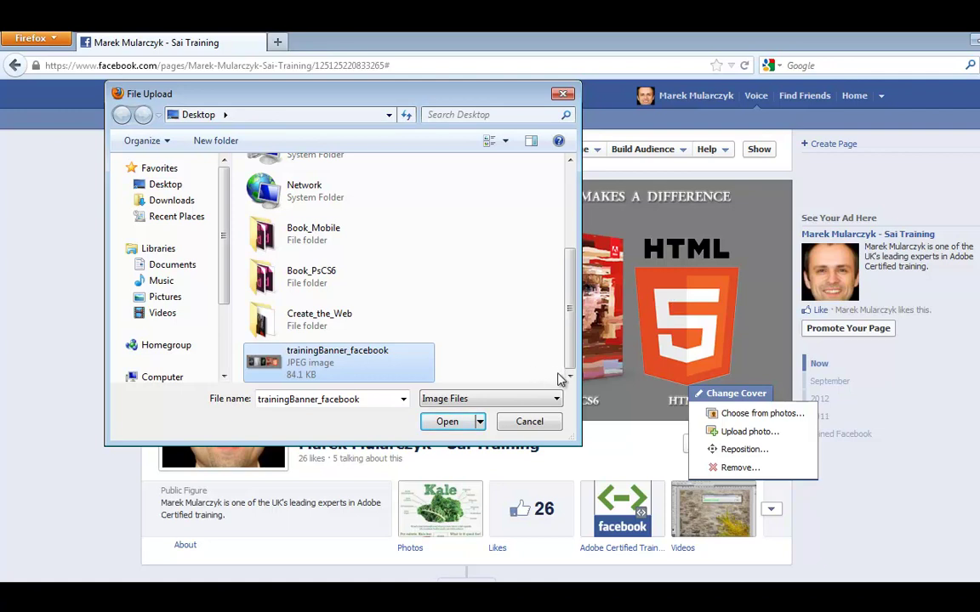
pyautogui.click(529, 422)
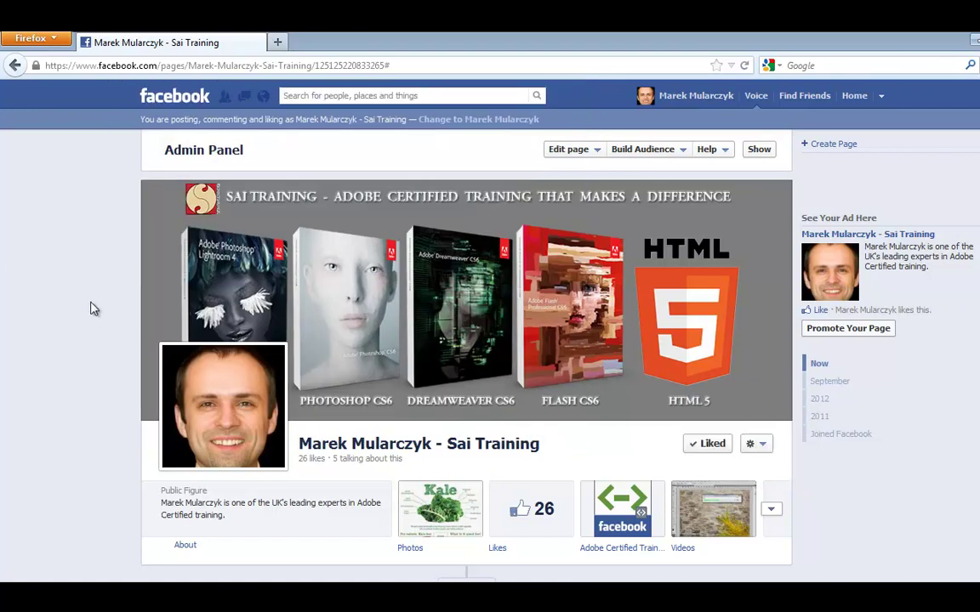